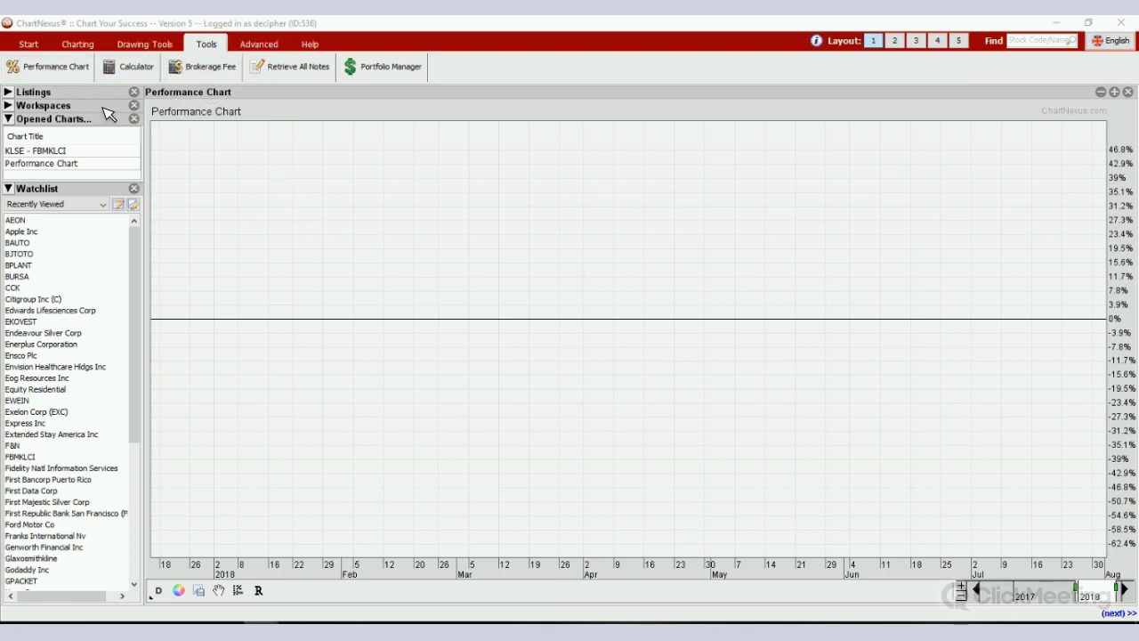
# Open a second blank Performance Chart and place the cursor in the Find box.
pyautogui.click(71, 74)
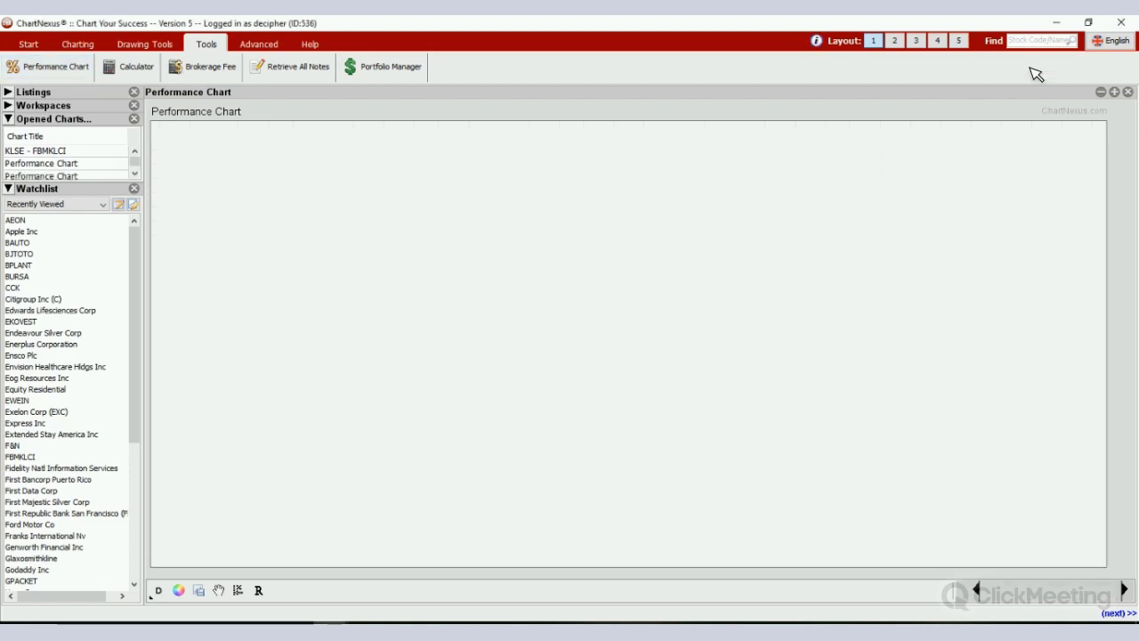
pyautogui.click(1040, 41)
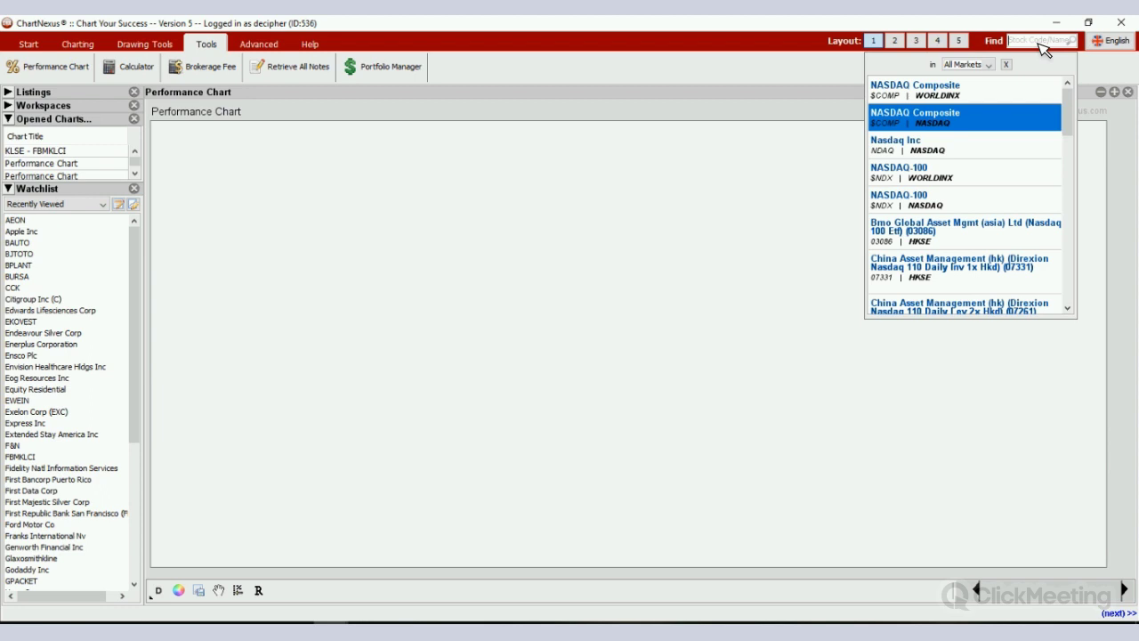
# Add the STI and S&P 500 indices to the Performance Chart.
pyautogui.write('sti')
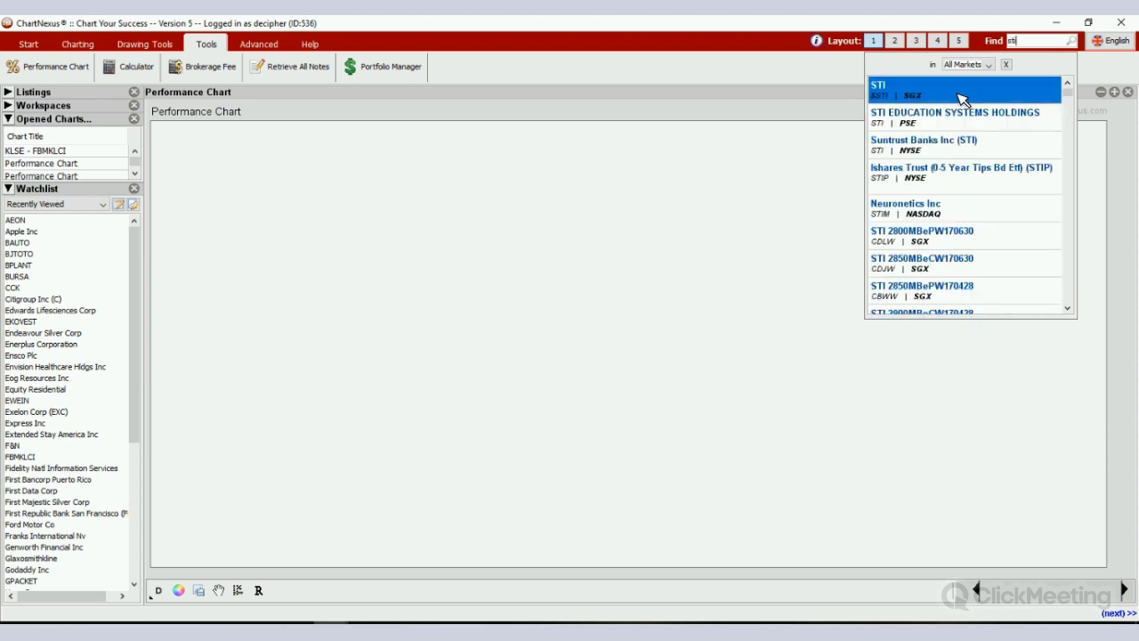
pyautogui.click(963, 96)
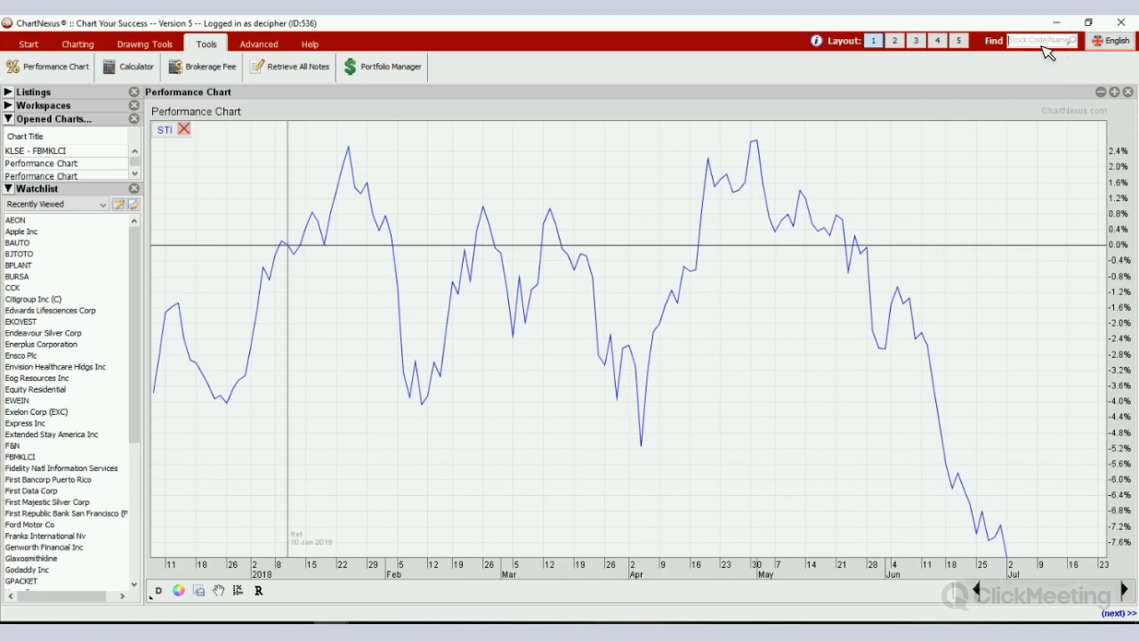
pyautogui.click(1041, 41)
pyautogui.write('S')
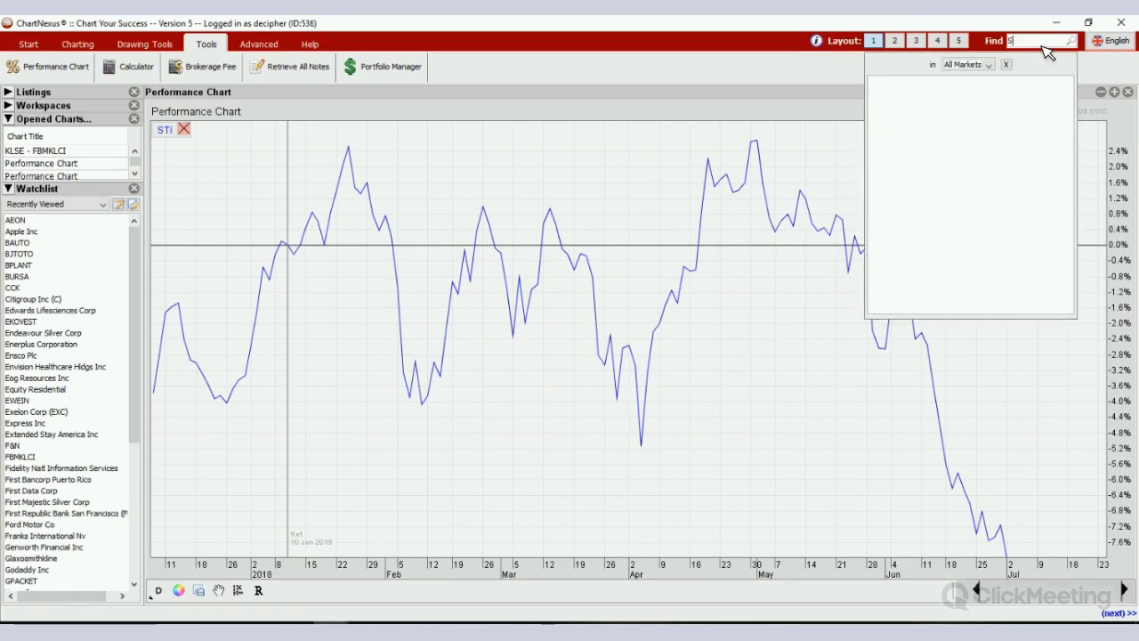
pyautogui.write('&P 500')
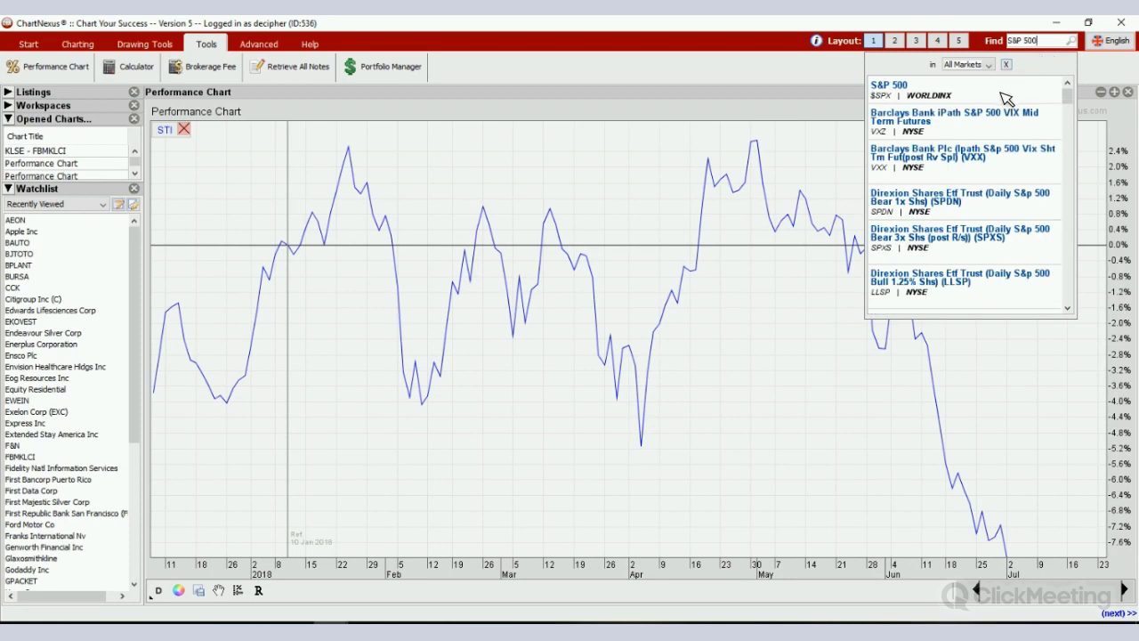
pyautogui.click(1005, 92)
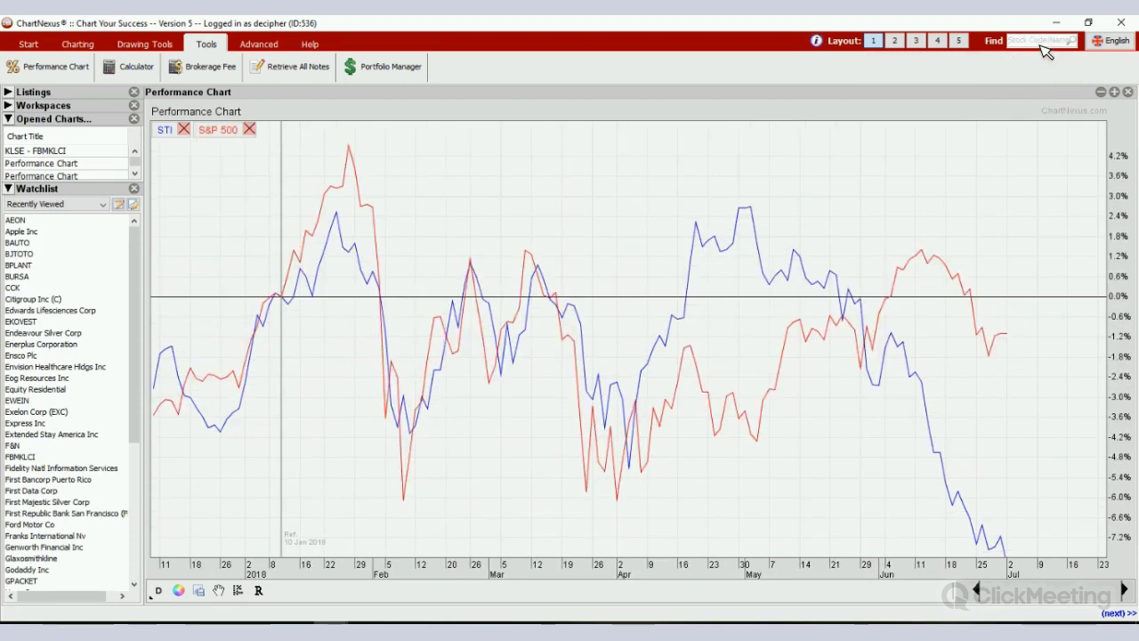
# Add the Hang Seng (HSI) and NASDAQ Composite indices as further comparison lines.
pyautogui.click(1041, 41)
pyautogui.write('H')
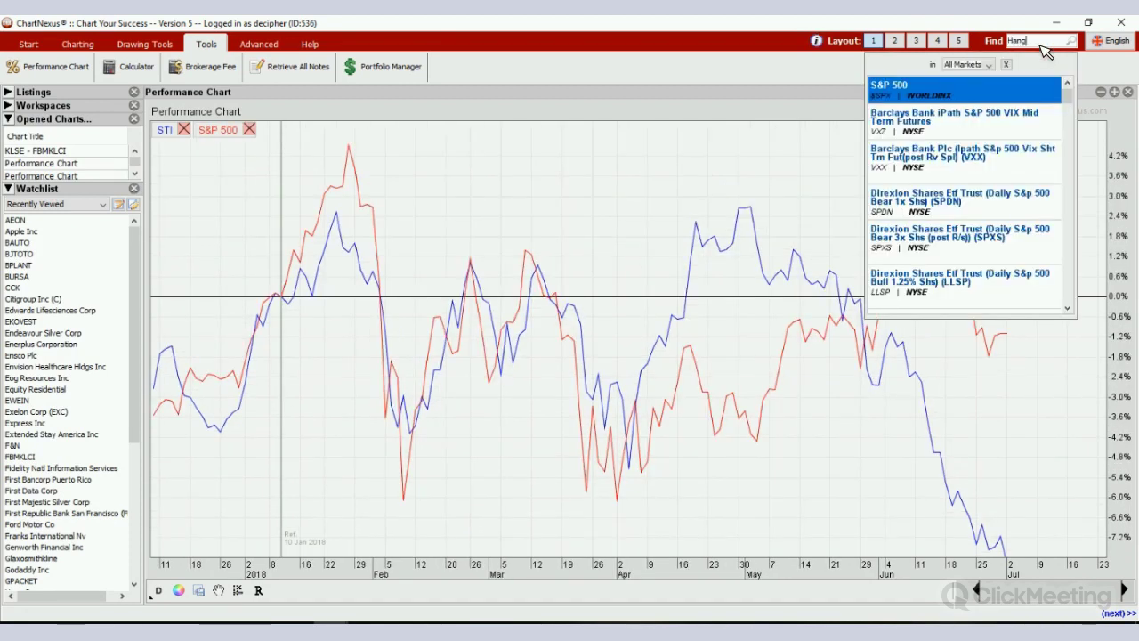
pyautogui.write('a')
pyautogui.press('BackSpace')
pyautogui.write('si')
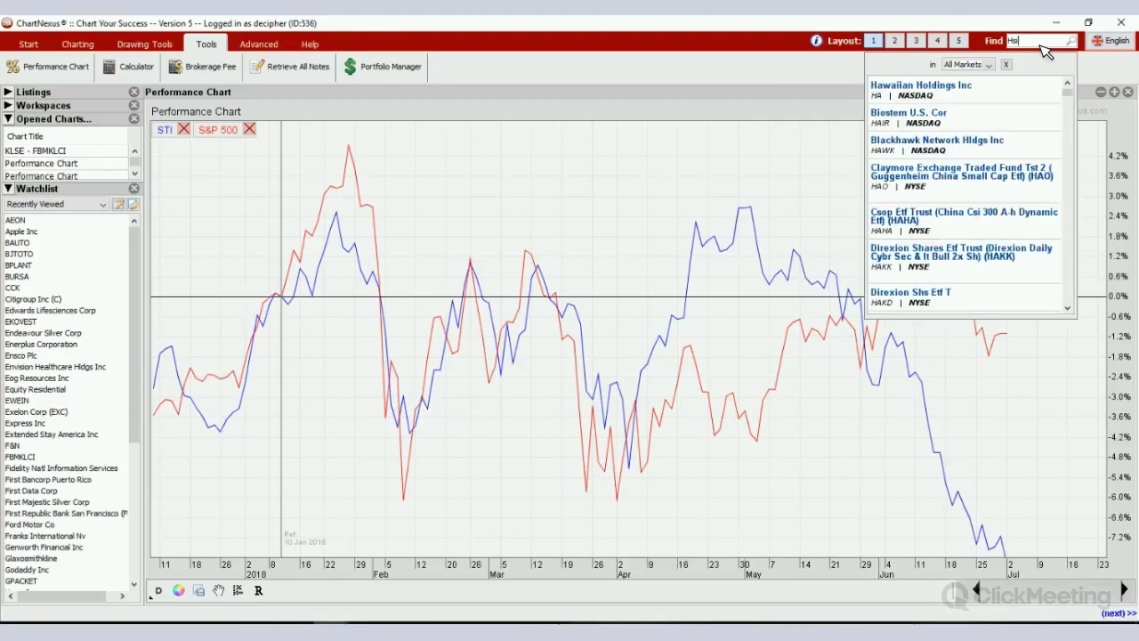
pyautogui.click(1015, 95)
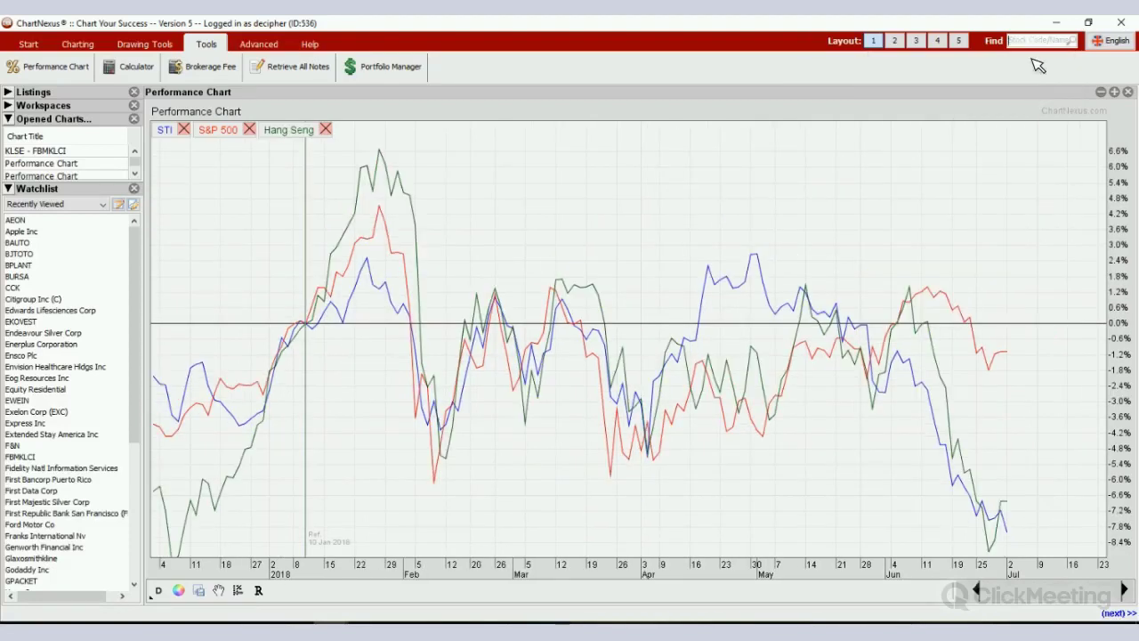
pyautogui.click(1054, 47)
pyautogui.write('nasdaq')
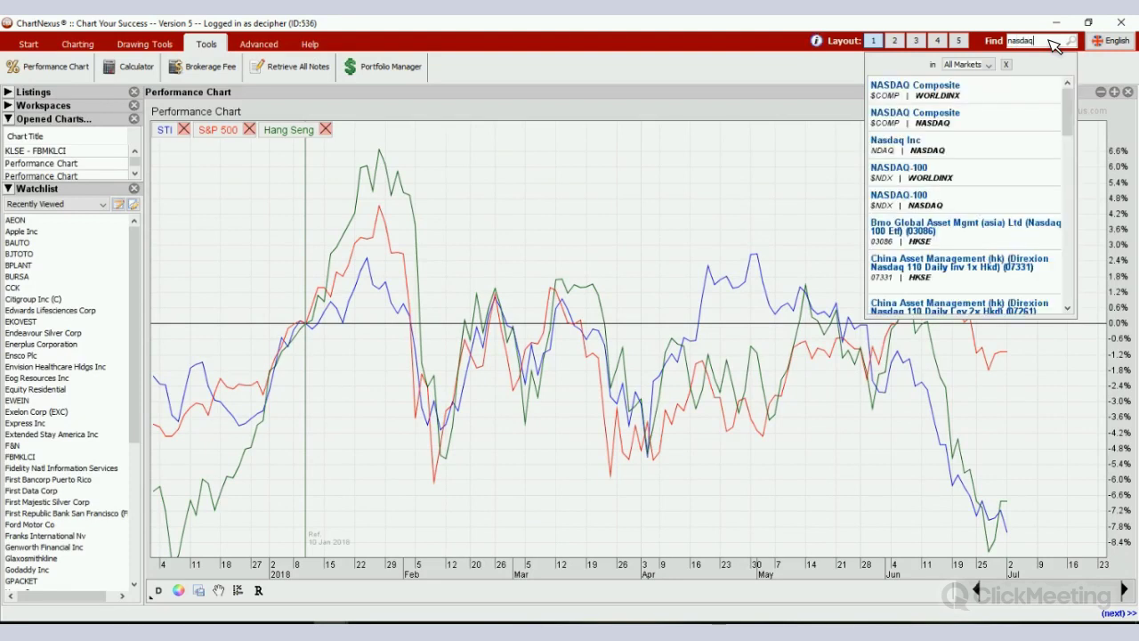
pyautogui.click(1029, 90)
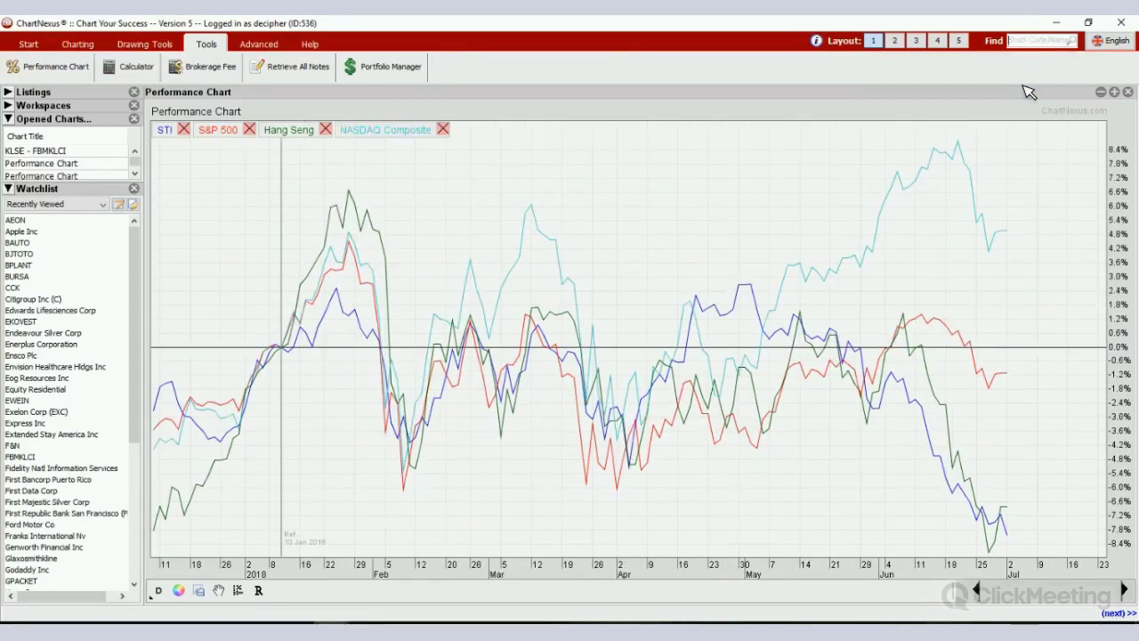
pyautogui.click(285, 272)
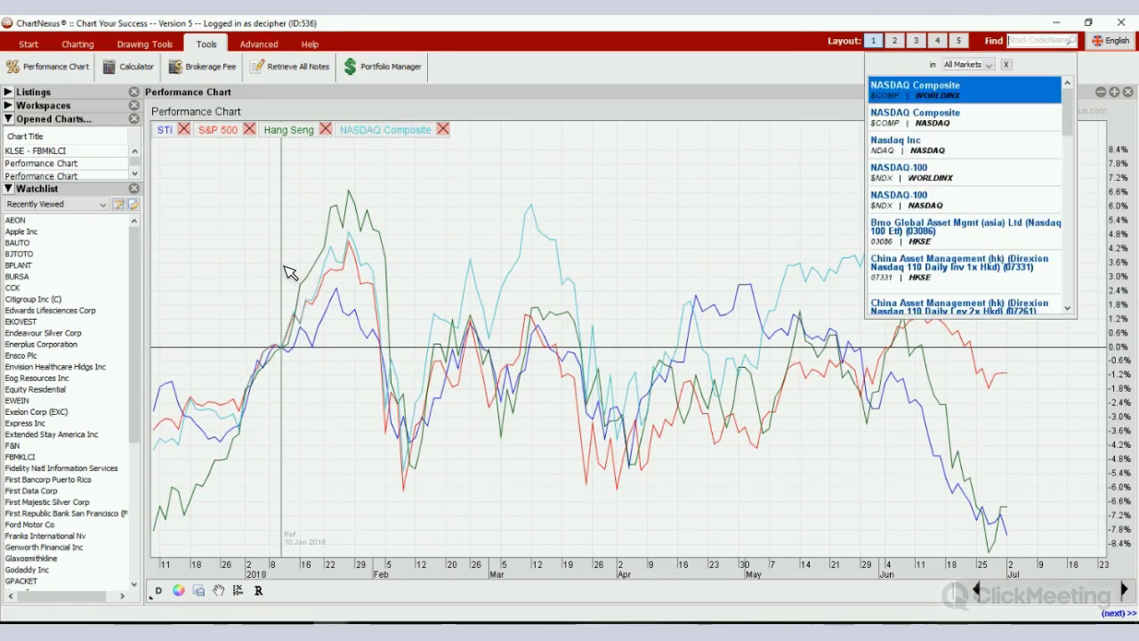
pyautogui.click(1010, 65)
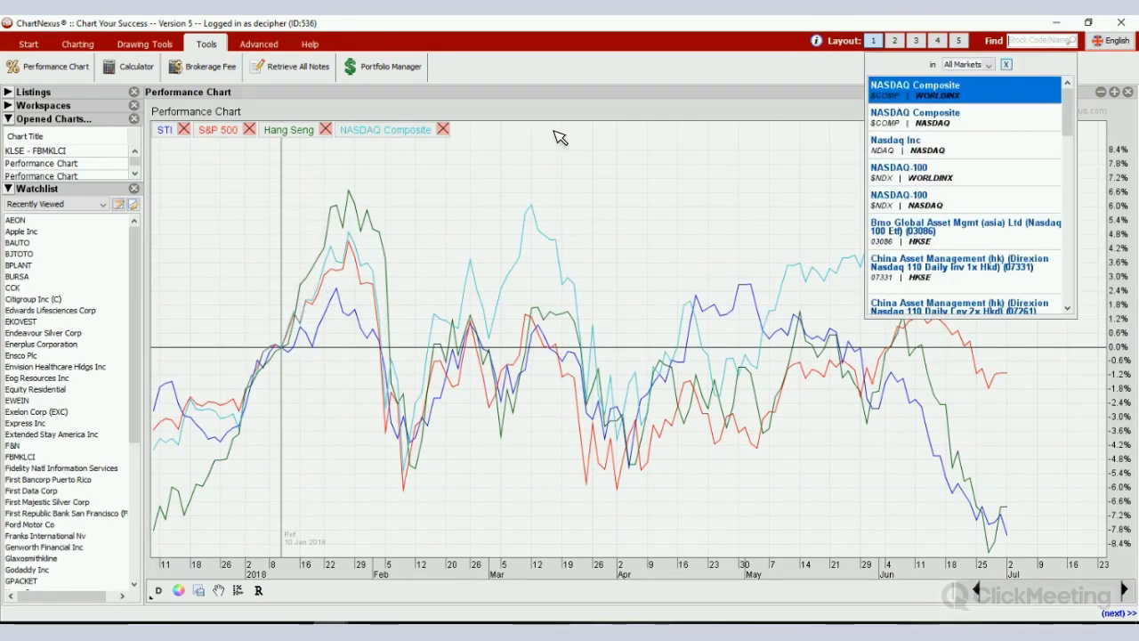
pyautogui.click(291, 212)
pyautogui.click(286, 208)
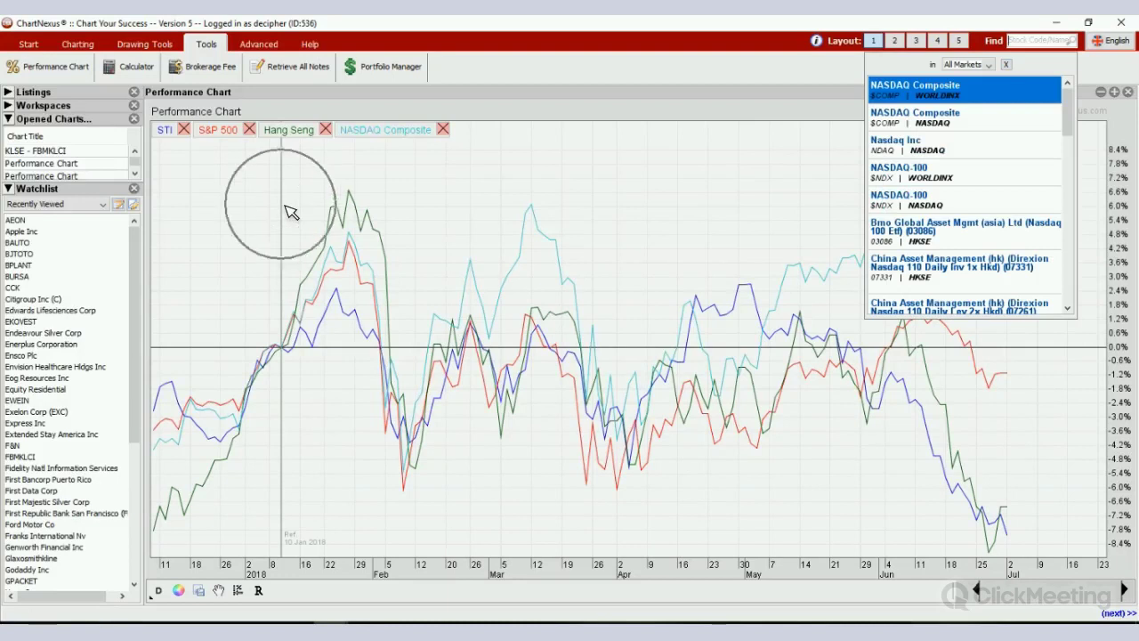
pyautogui.moveTo(285, 212); pyautogui.dragTo(252, 210)
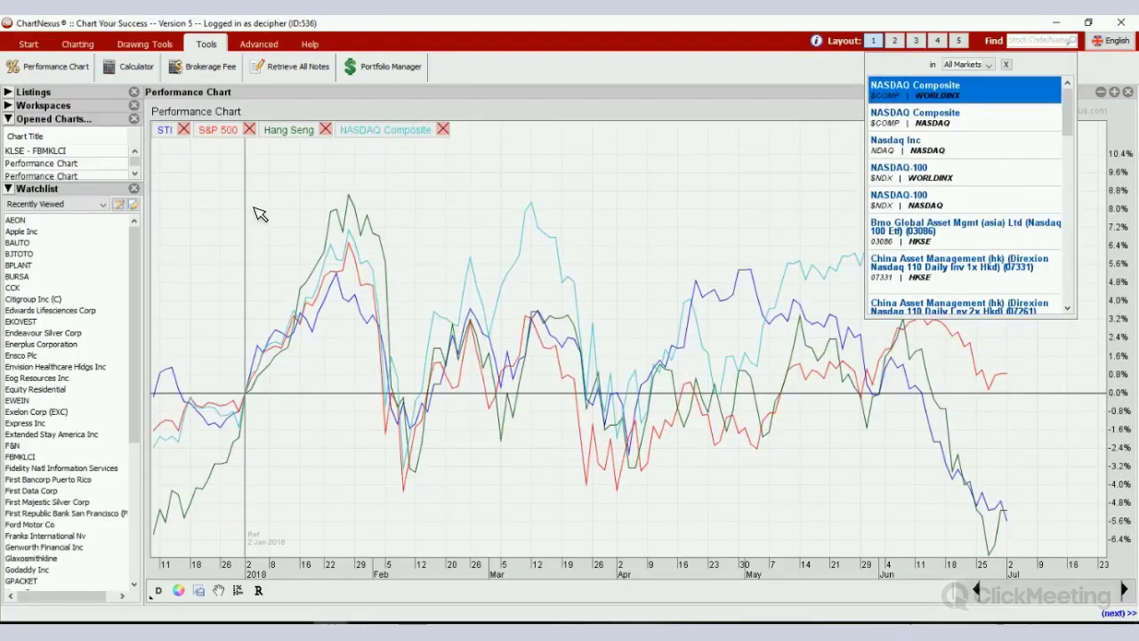
pyautogui.click(1005, 65)
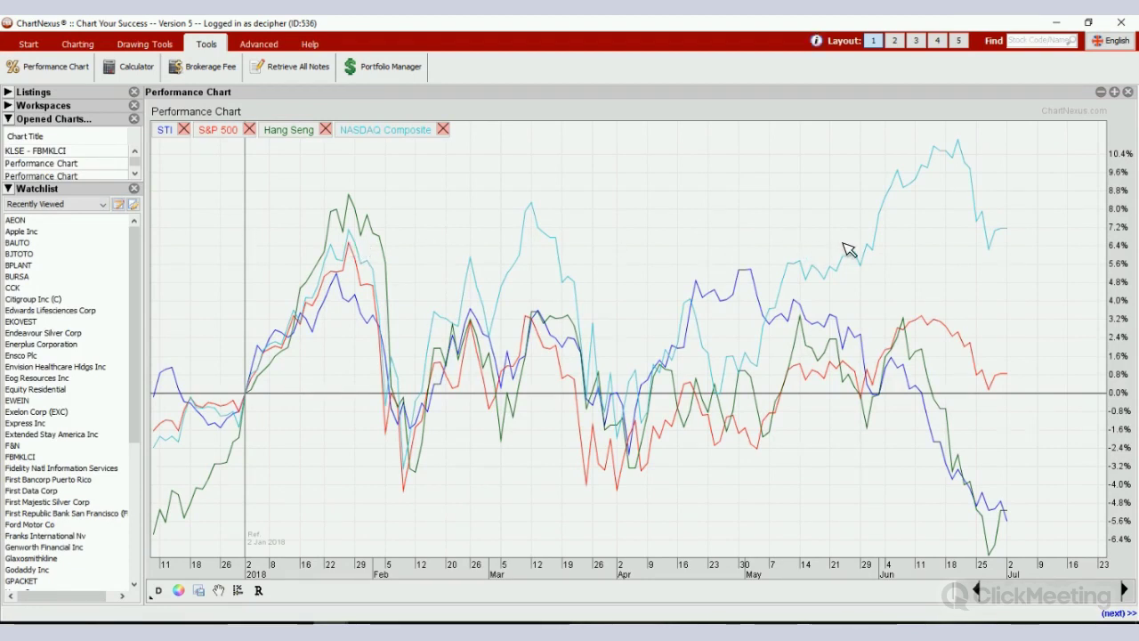
pyautogui.click(948, 556)
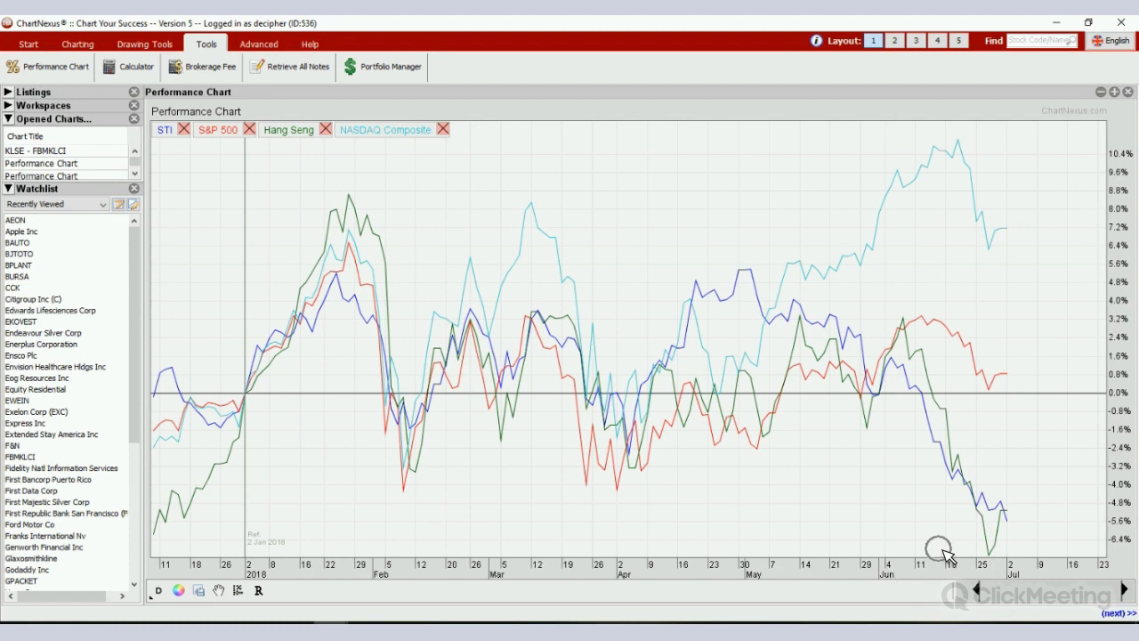
pyautogui.click(947, 556)
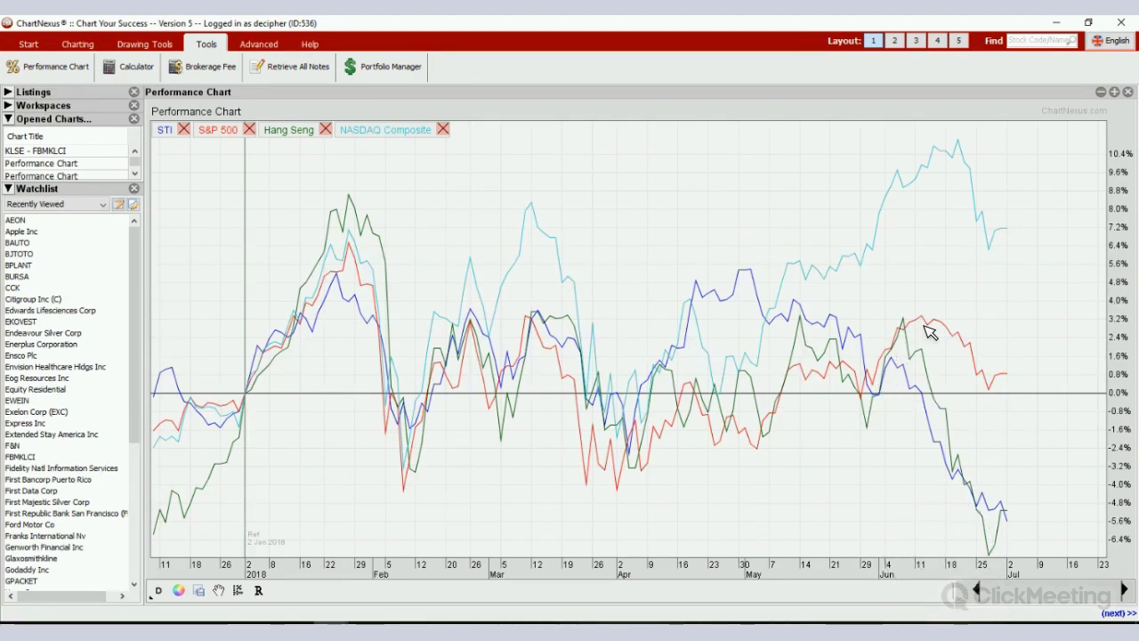
pyautogui.click(930, 420)
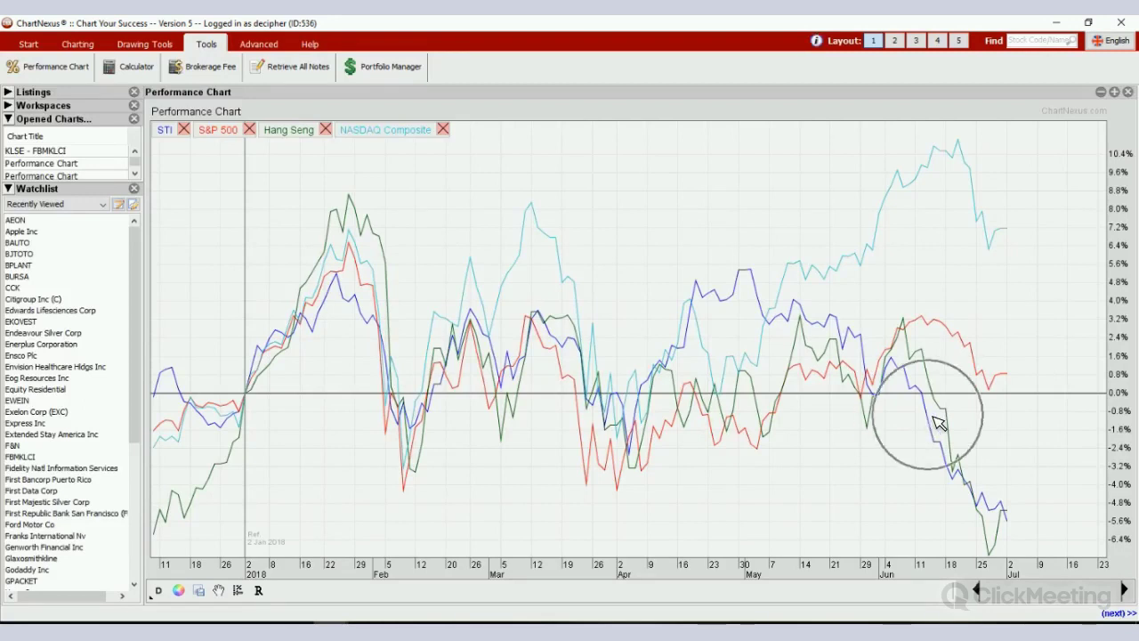
pyautogui.click(189, 148)
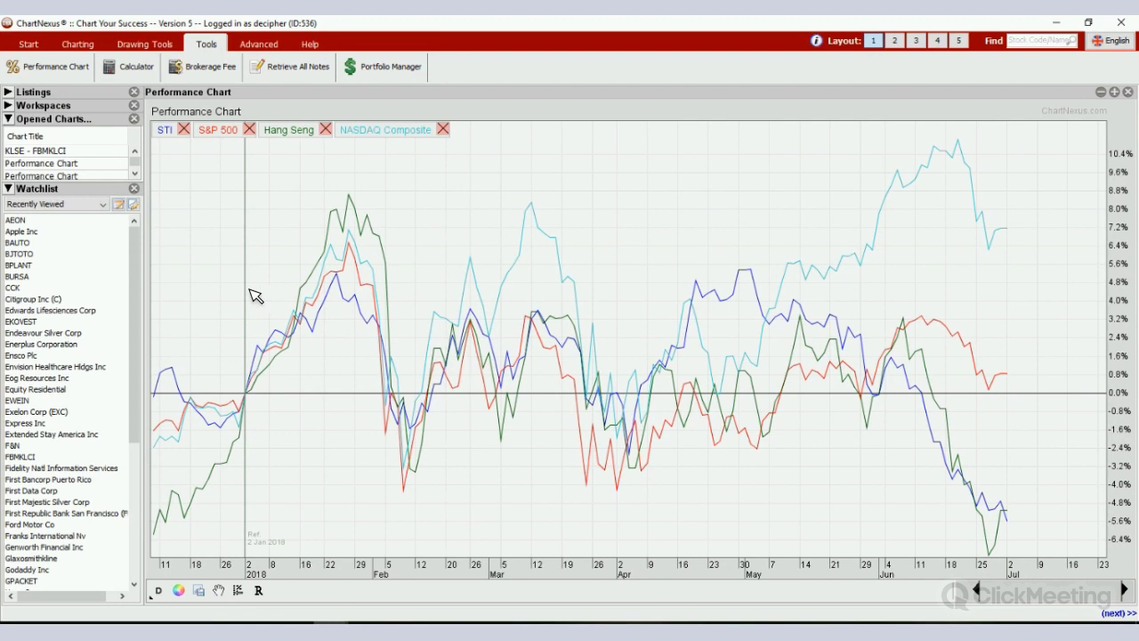
# Shift the chart's reference line from mid-January through late May, settling on 2 May 2018.
pyautogui.moveTo(253, 295); pyautogui.dragTo(311, 293)
pyautogui.moveTo(597, 302); pyautogui.dragTo(754, 304)
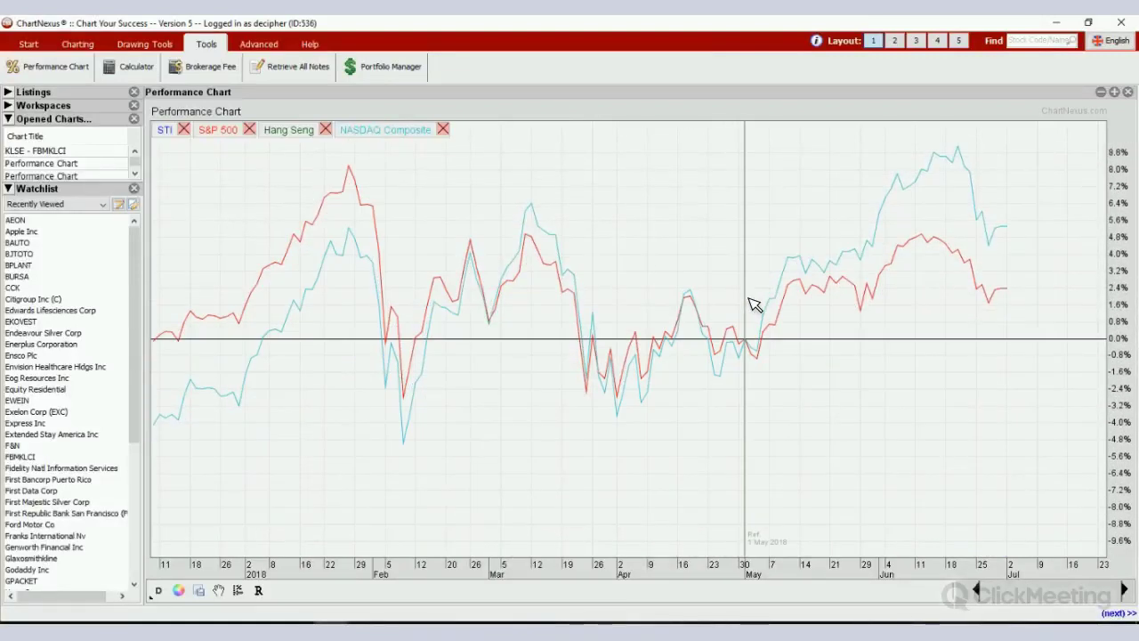
pyautogui.moveTo(770, 276); pyautogui.dragTo(888, 275)
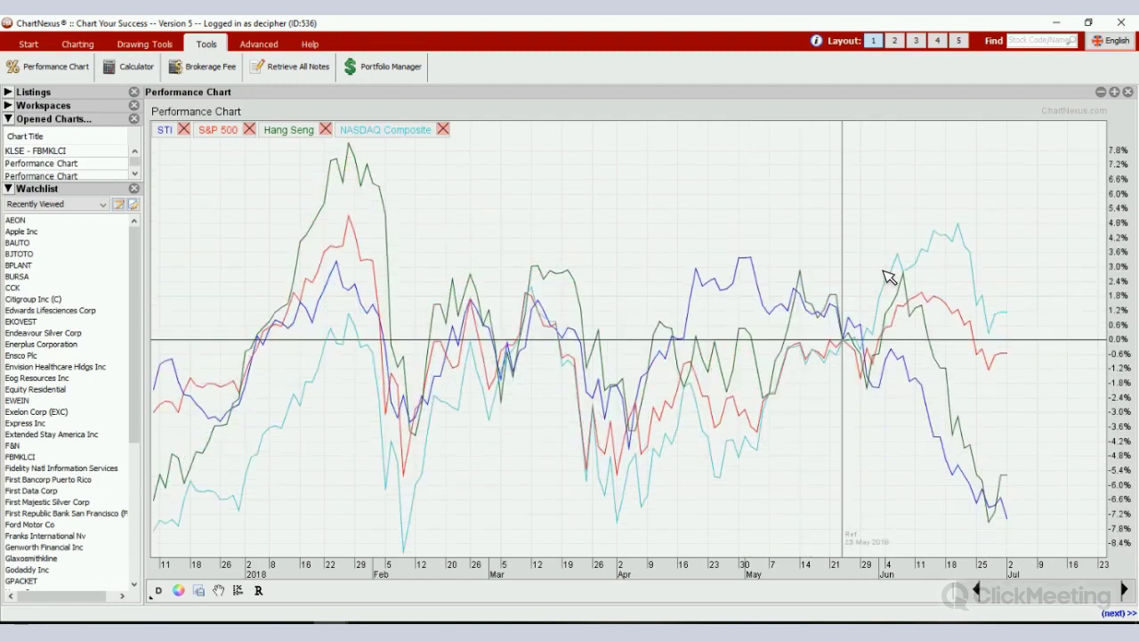
pyautogui.moveTo(888, 276); pyautogui.dragTo(758, 278)
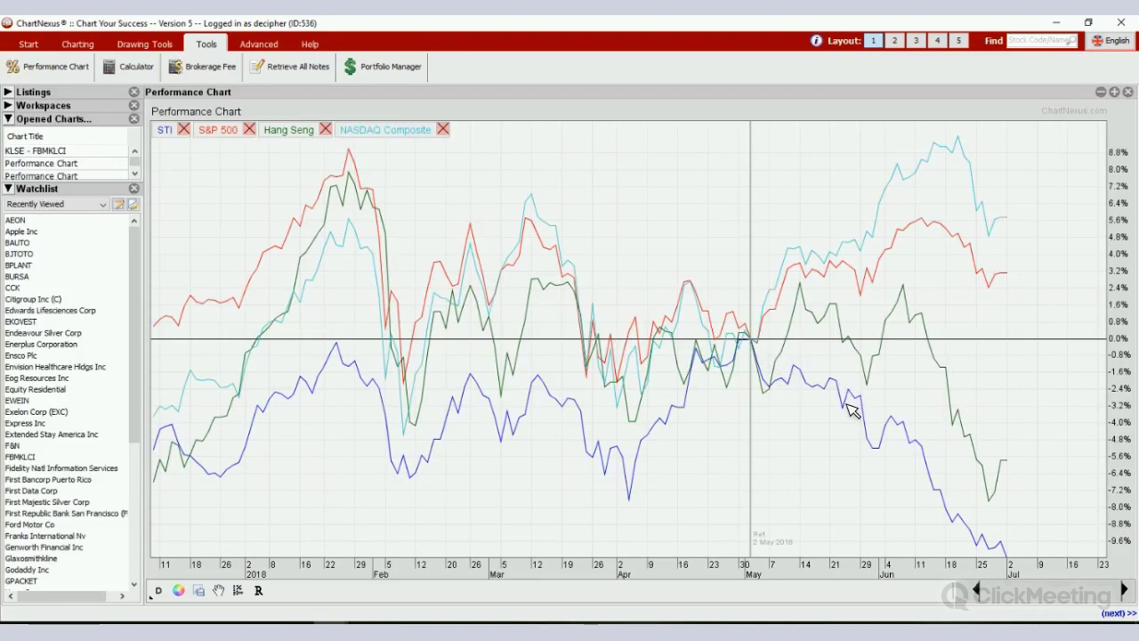
pyautogui.click(164, 138)
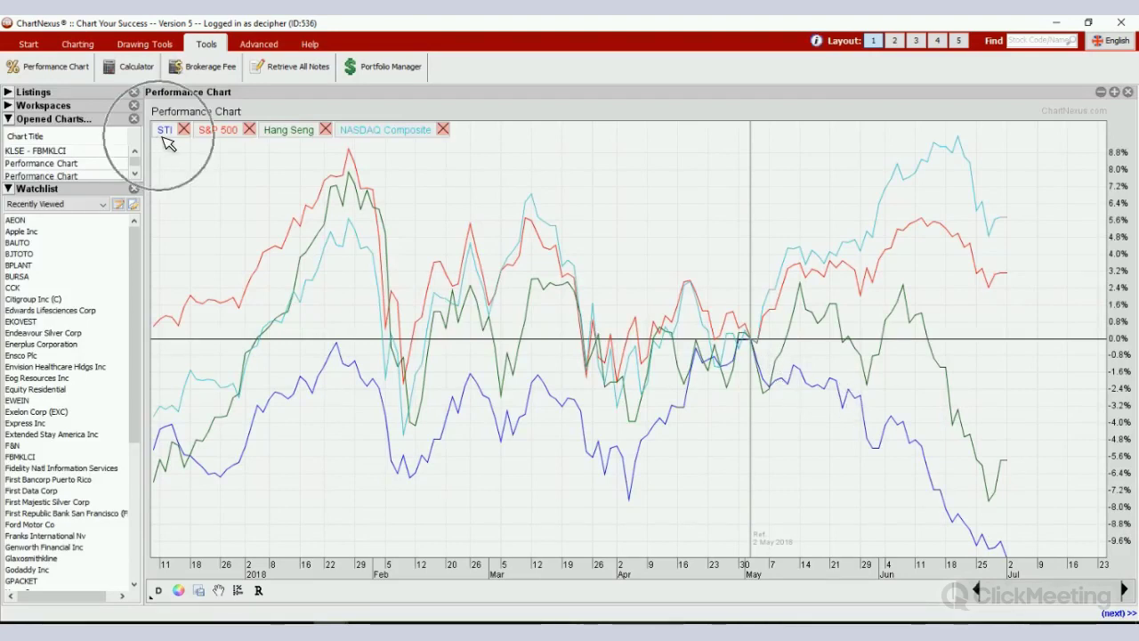
pyautogui.click(824, 399)
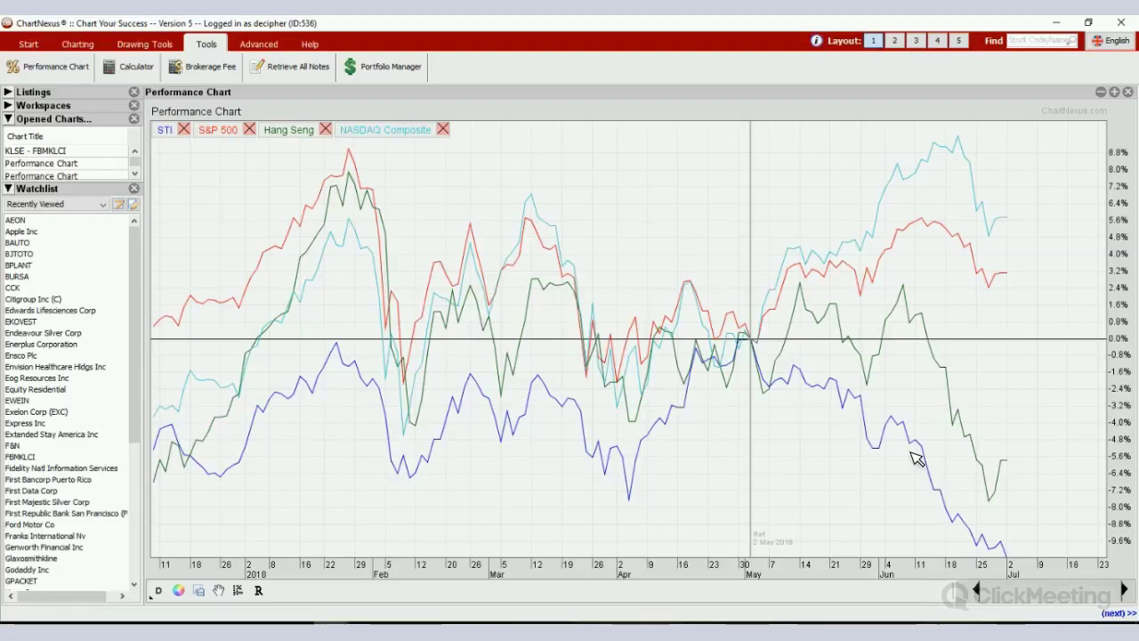
# Remove NASDAQ Composite, Hang Seng and S&P 500, then rebase the STI line to 2 Jan 2018.
pyautogui.click(443, 130)
pyautogui.click(326, 130)
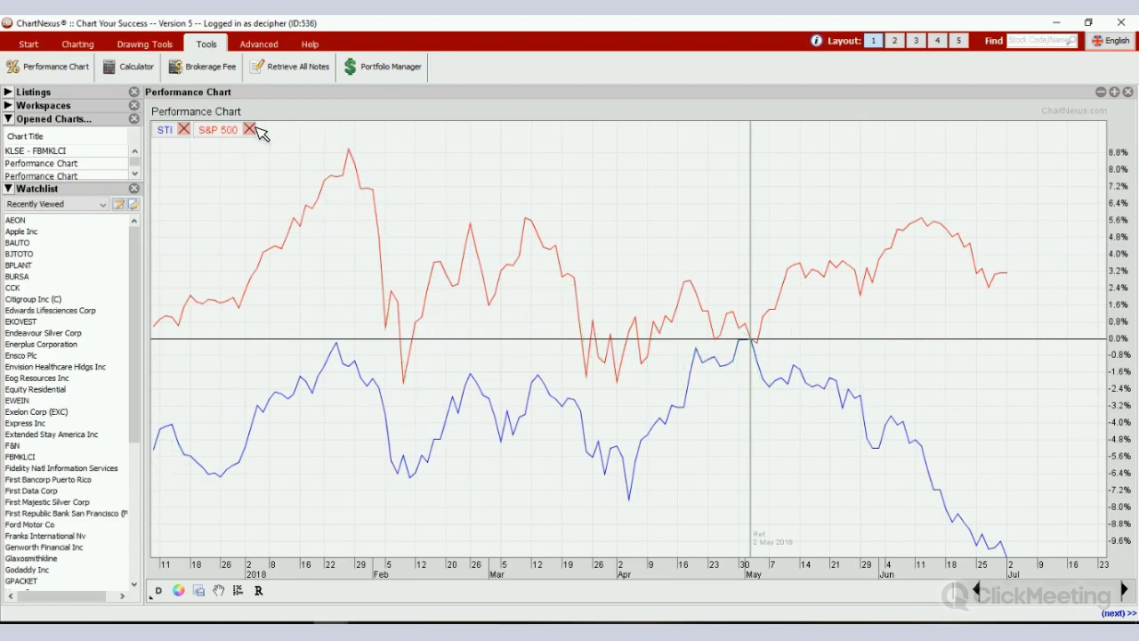
pyautogui.click(250, 129)
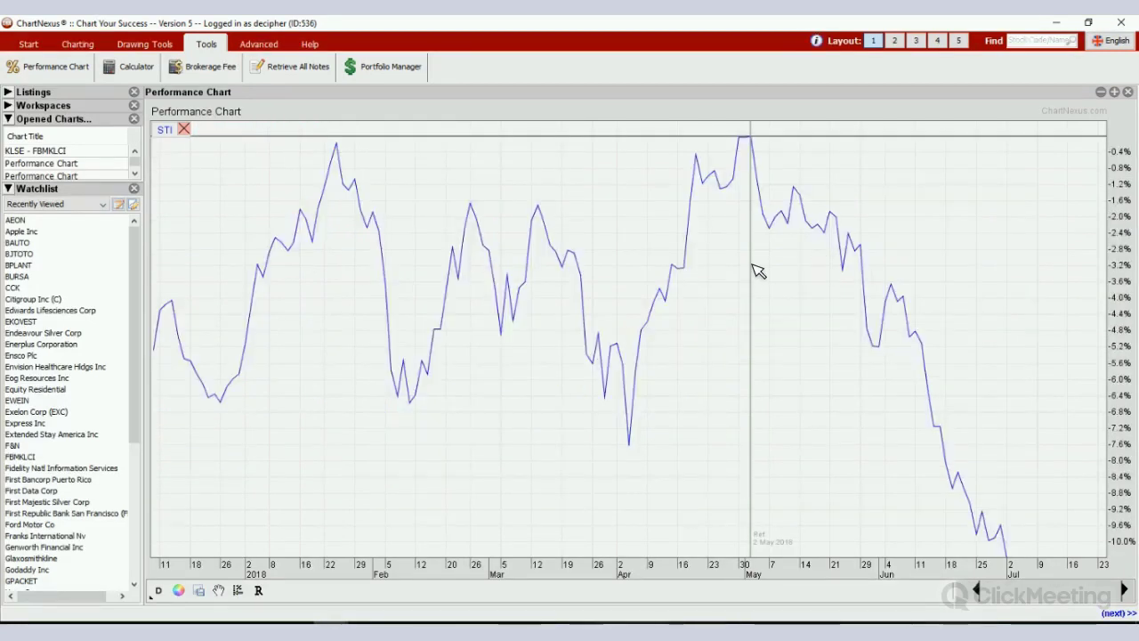
pyautogui.click(244, 294)
pyautogui.click(250, 298)
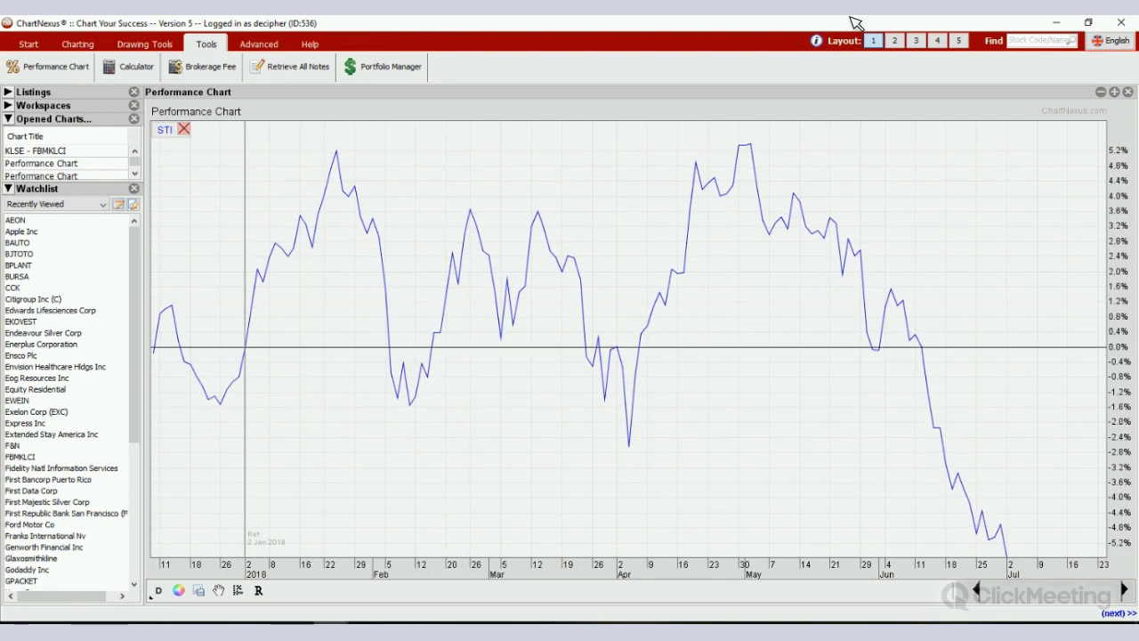
# Search dbs, uob and ocbc to plot DBS, UOB and OCBC Bank next to STI.
pyautogui.click(1039, 42)
pyautogui.write('dbs')
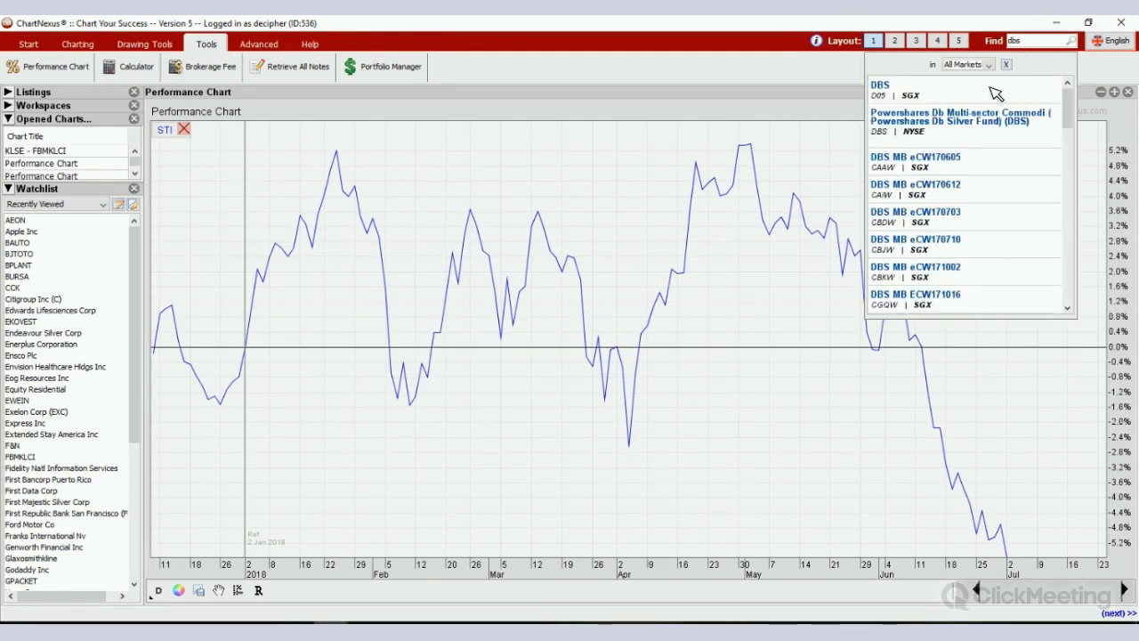
pyautogui.click(986, 101)
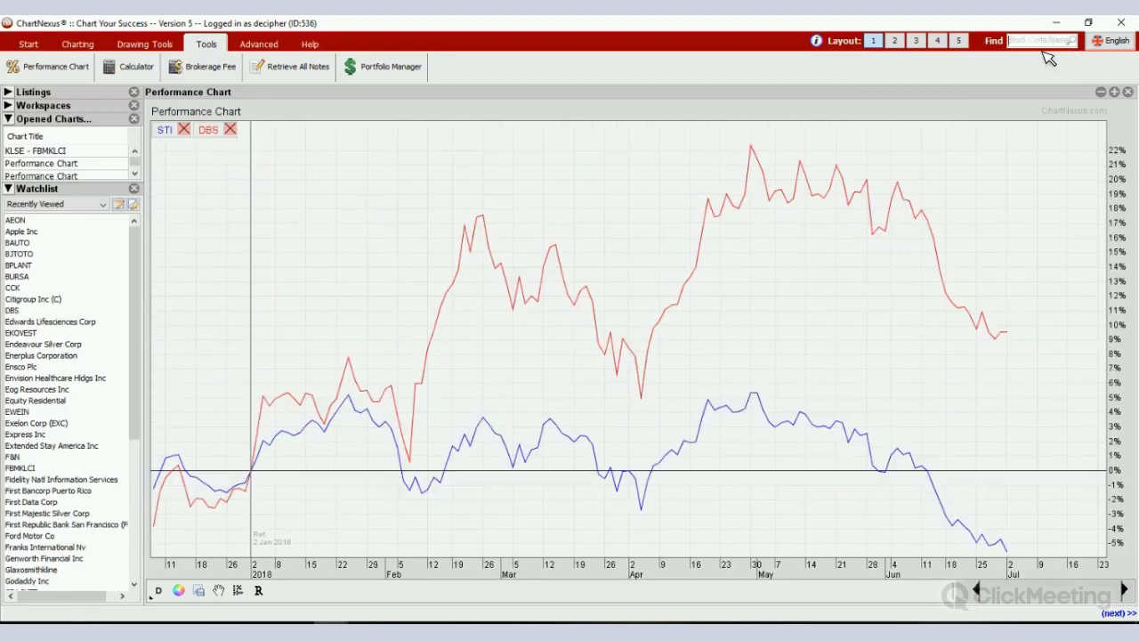
pyautogui.click(1039, 43)
pyautogui.write('uob')
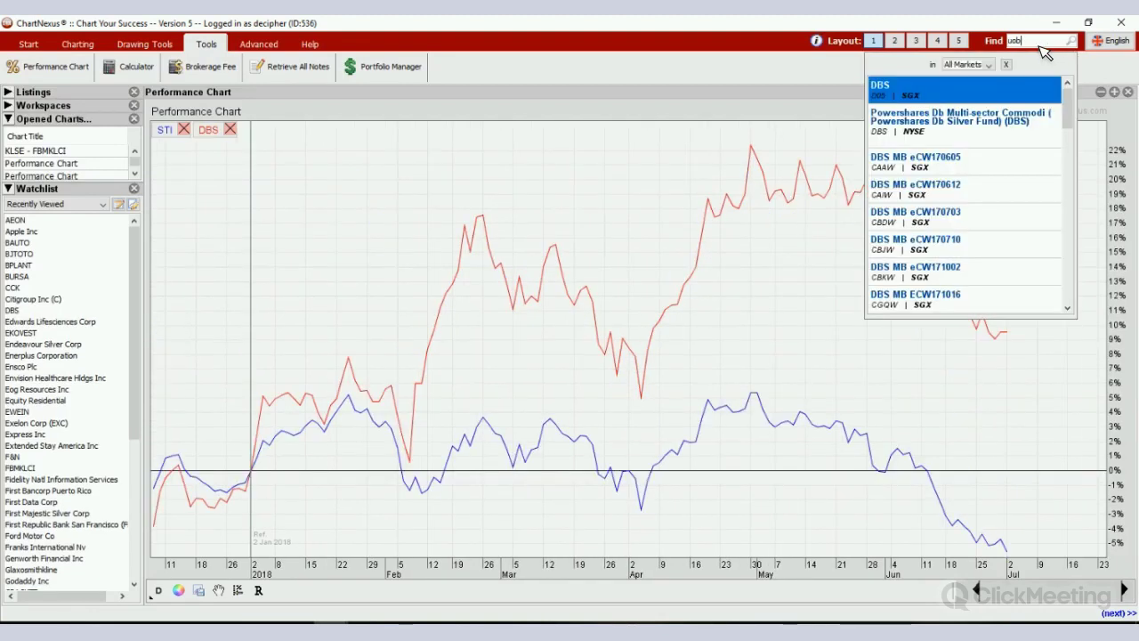
pyautogui.press('Return')
pyautogui.click(1037, 42)
pyautogui.write('ocbc')
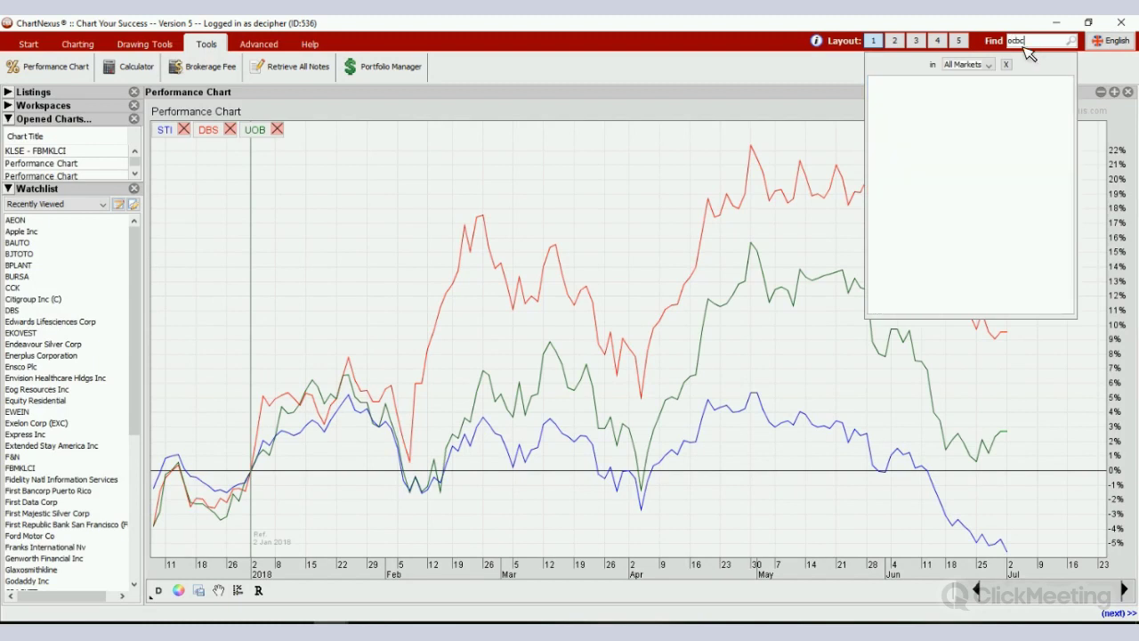
pyautogui.click(718, 82)
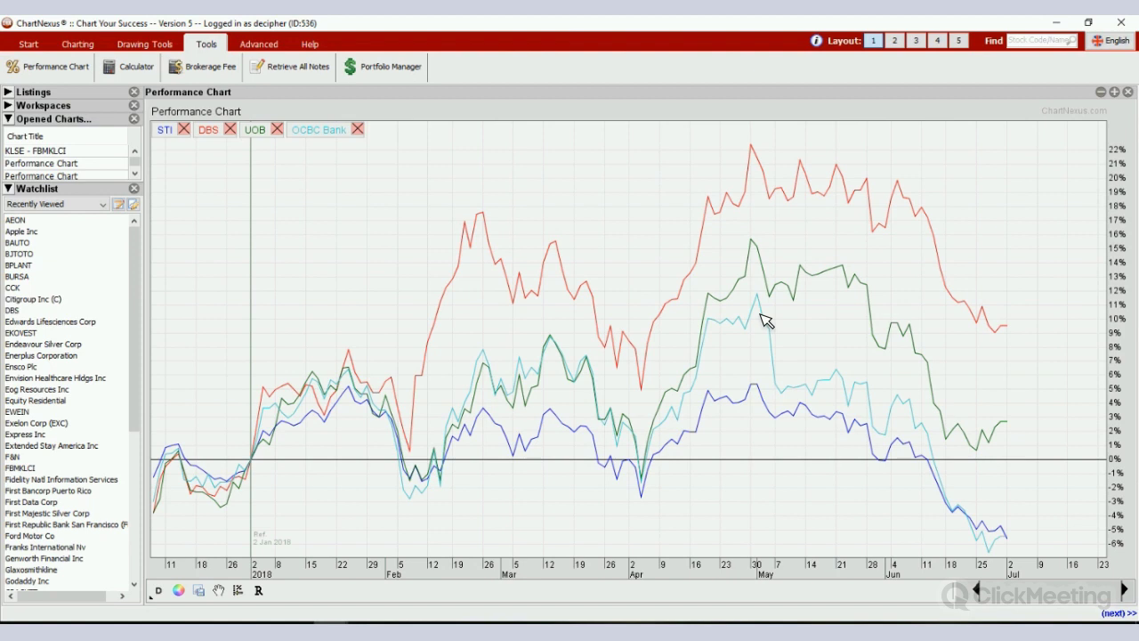
pyautogui.click(169, 133)
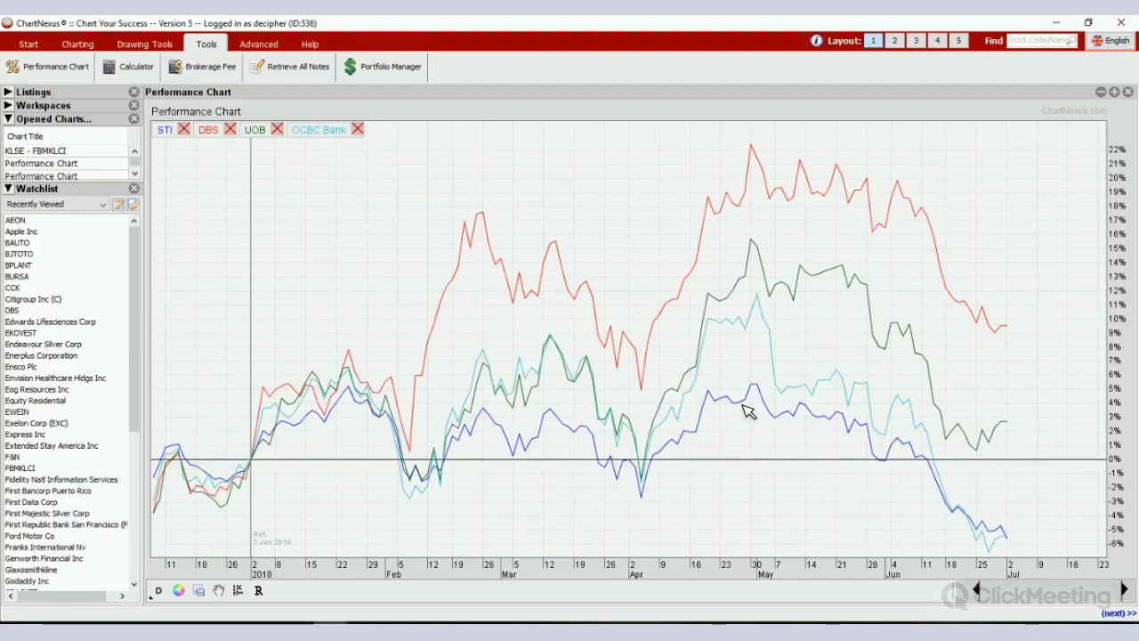
pyautogui.click(167, 131)
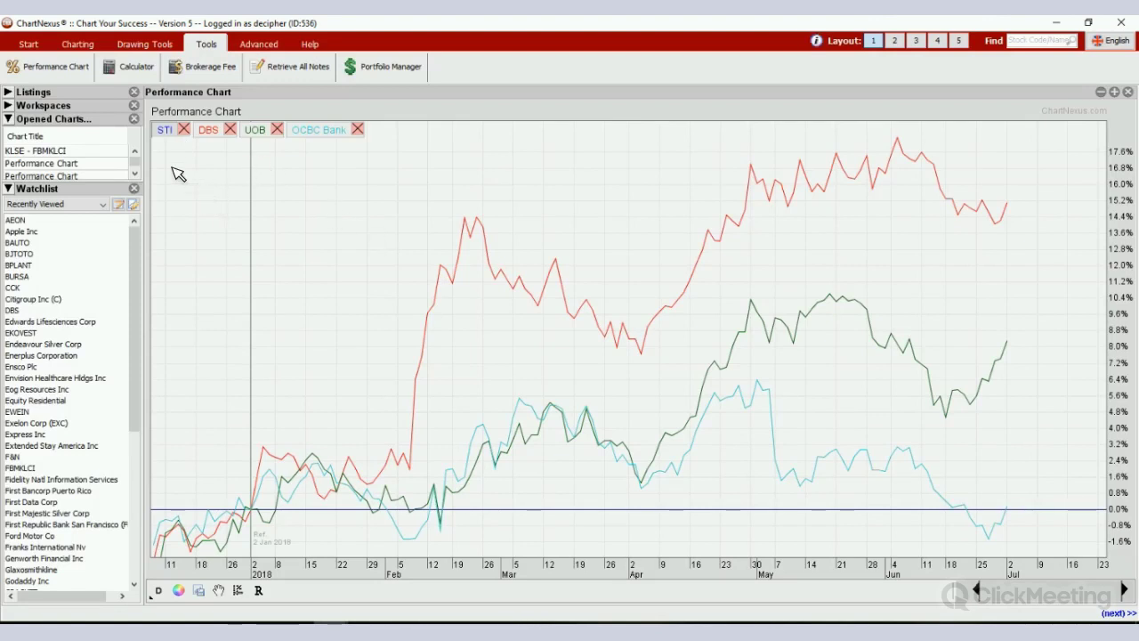
pyautogui.click(165, 130)
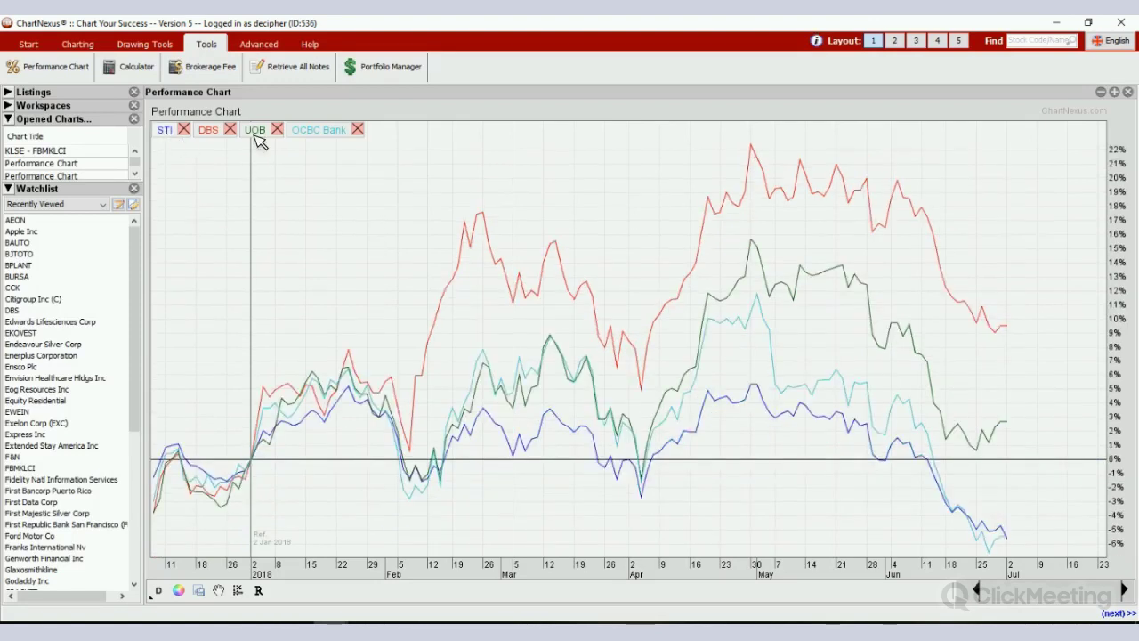